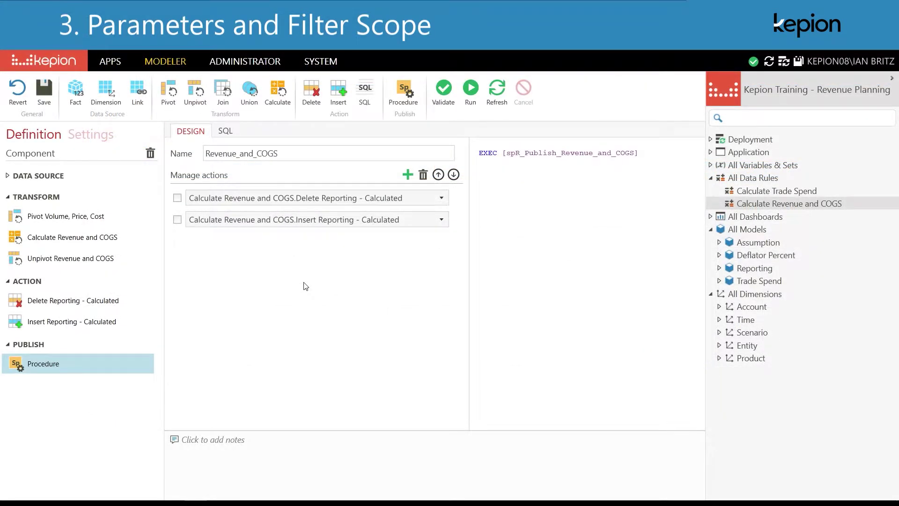
Step: Add a Member-type parameter named EntityID to the rule settings, using the Entity.Entity hierarchy
{"action": "left_click", "coordinate": [99, 139]}
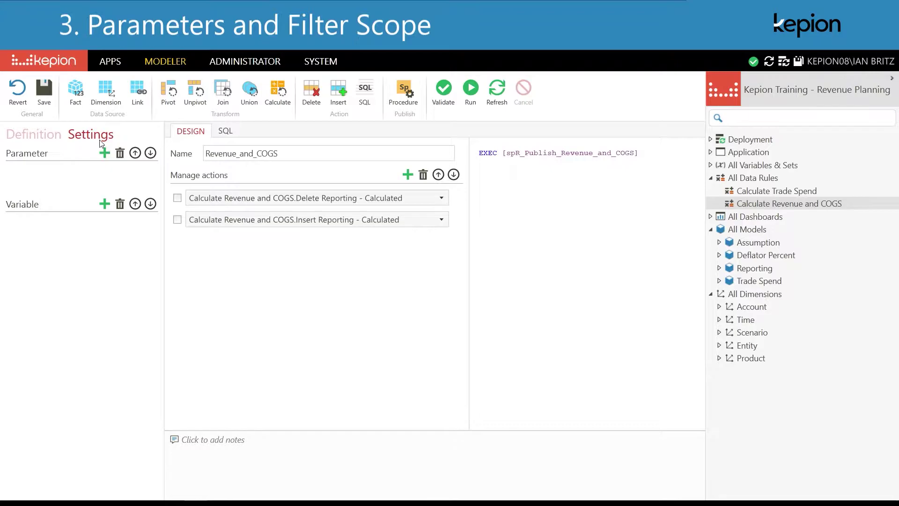
{"action": "left_click", "coordinate": [105, 154]}
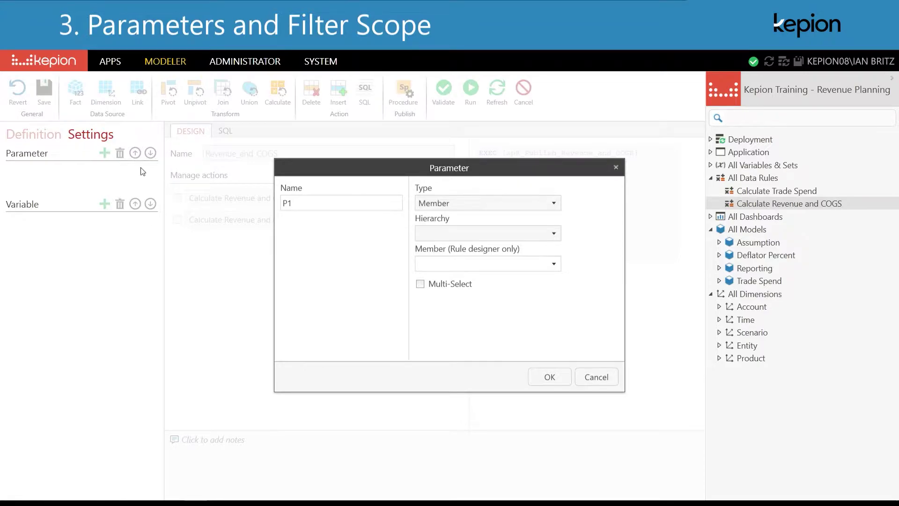
{"action": "type", "text": "EntityID"}
{"action": "left_click", "coordinate": [446, 234]}
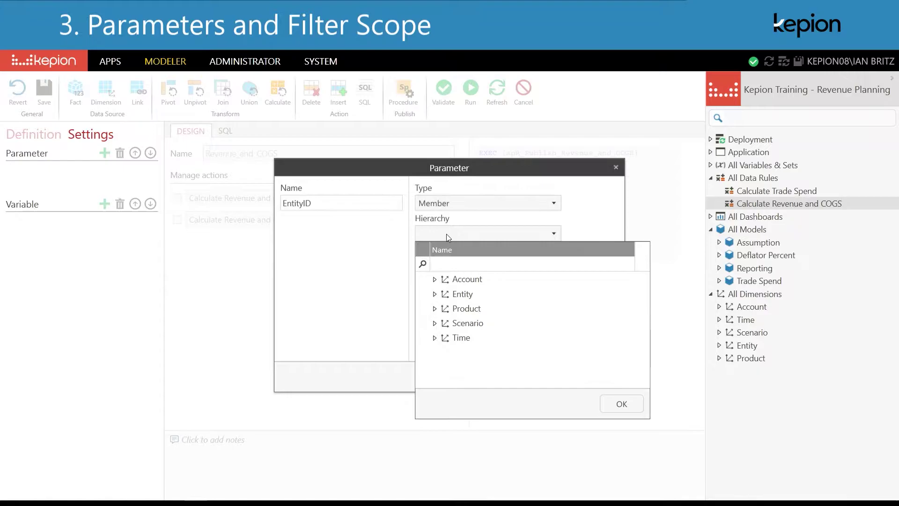
{"action": "left_click", "coordinate": [434, 294]}
{"action": "left_click", "coordinate": [423, 309]}
{"action": "left_click", "coordinate": [619, 403]}
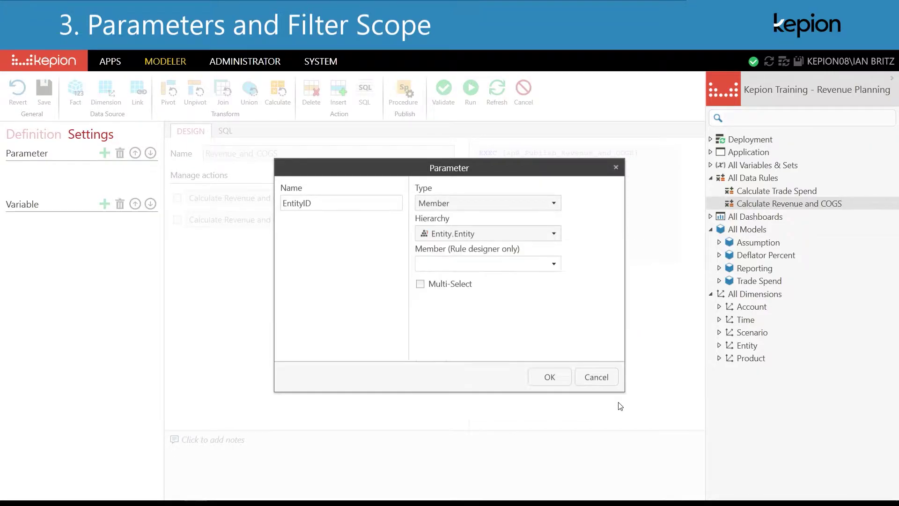
Step: Set the EntityID parameter's rule-designer member to Canada and confirm the parameter
{"action": "left_click", "coordinate": [554, 265]}
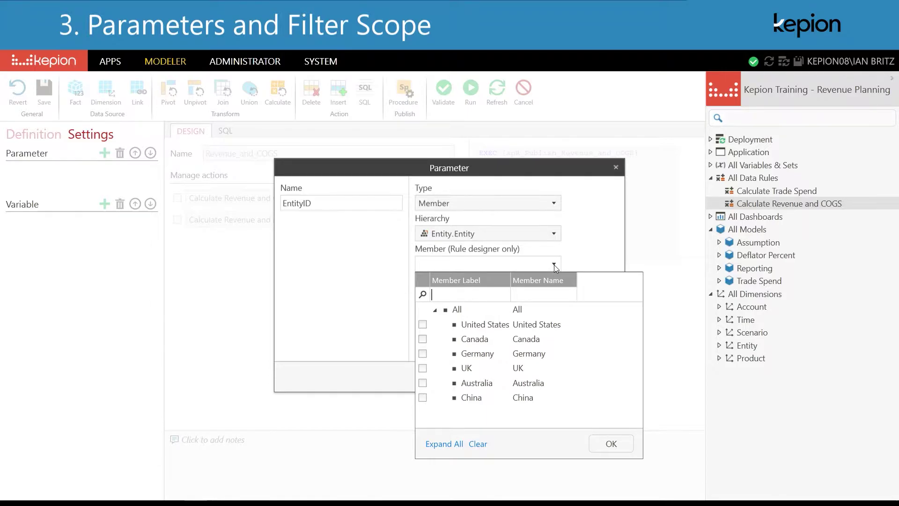
{"action": "left_click", "coordinate": [423, 338]}
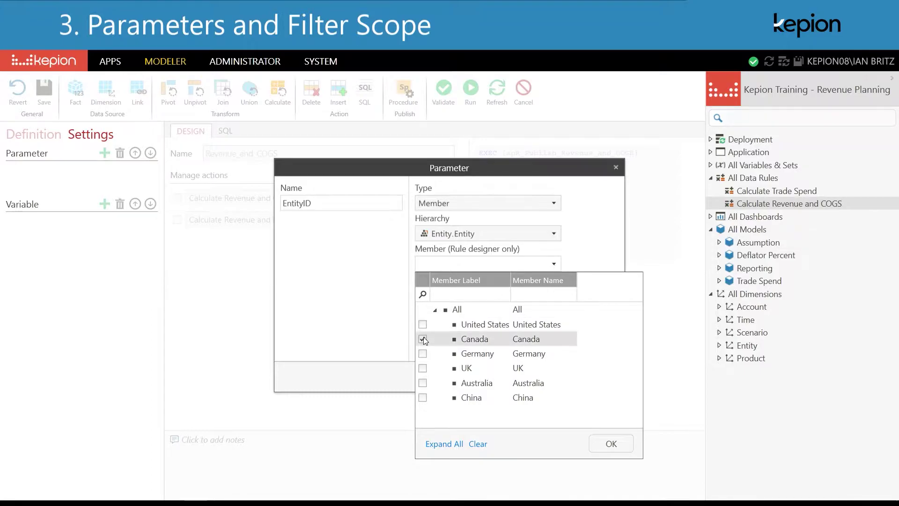
{"action": "left_click", "coordinate": [610, 444]}
{"action": "left_click", "coordinate": [553, 378]}
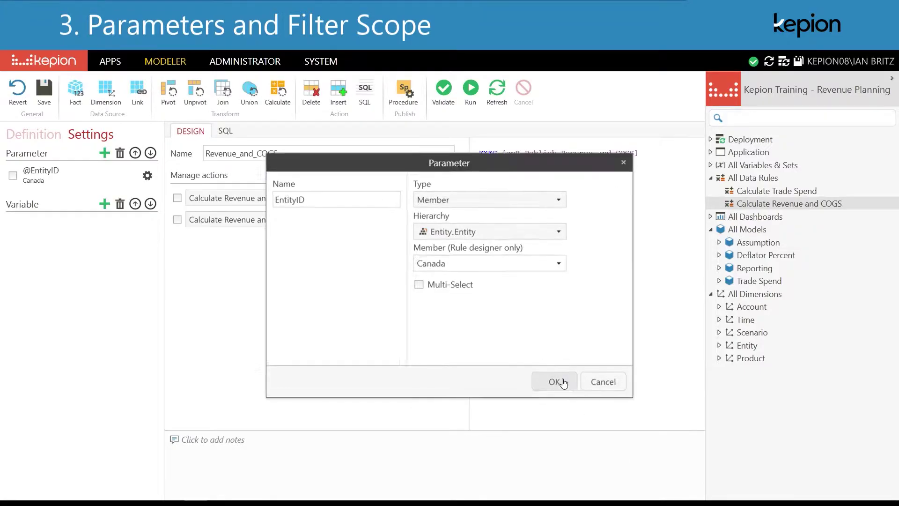
Step: Preview the Assumption - Writeback data source and check which entities its EntityID column contains
{"action": "left_click", "coordinate": [15, 134]}
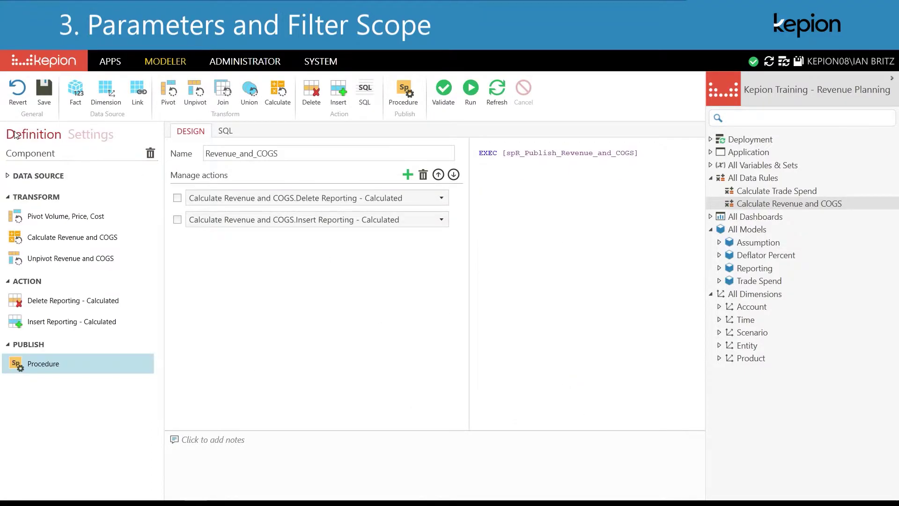
{"action": "left_click", "coordinate": [9, 176]}
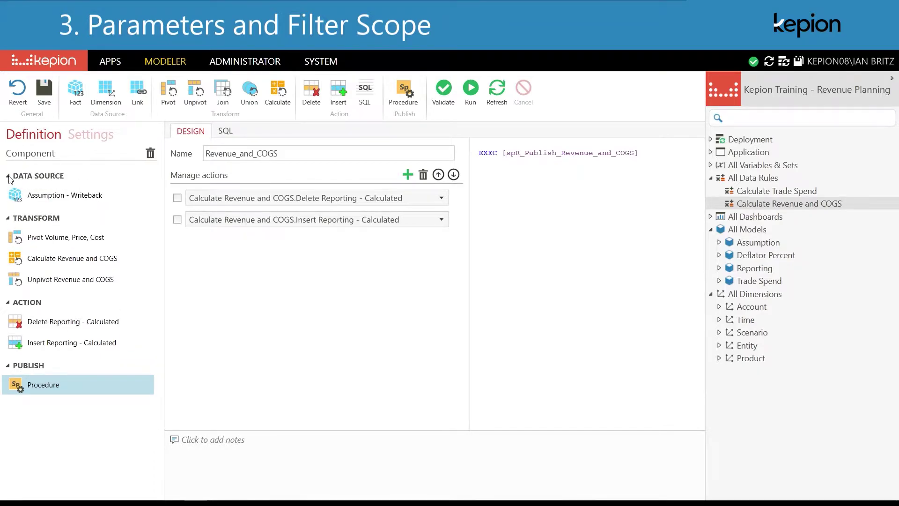
{"action": "left_click", "coordinate": [57, 195]}
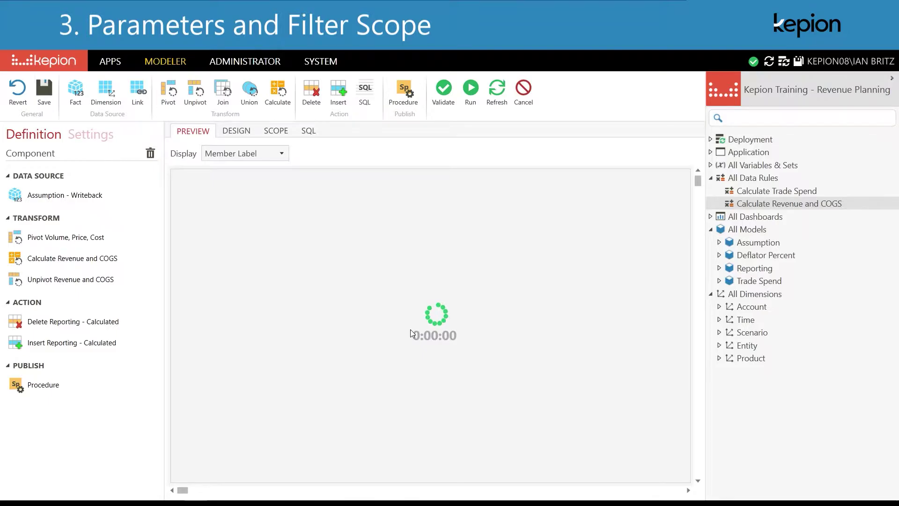
{"action": "left_click", "coordinate": [358, 176]}
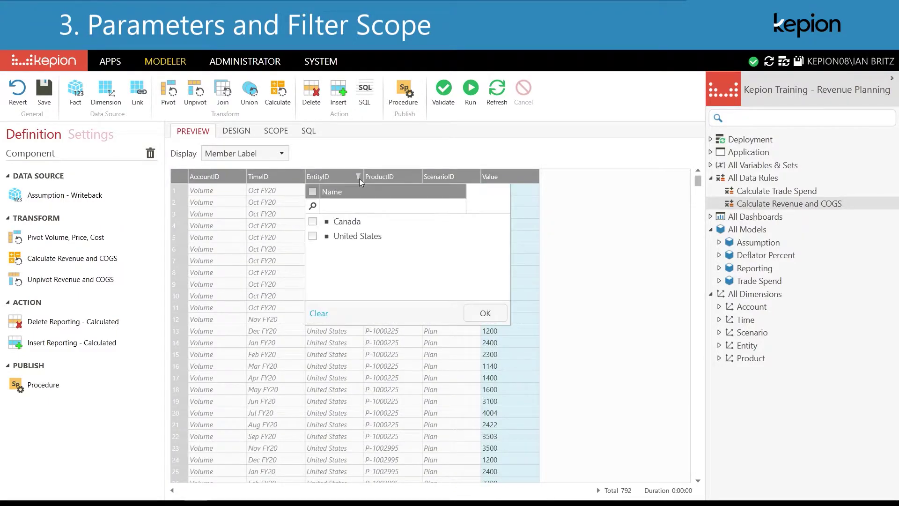
{"action": "left_click", "coordinate": [483, 314]}
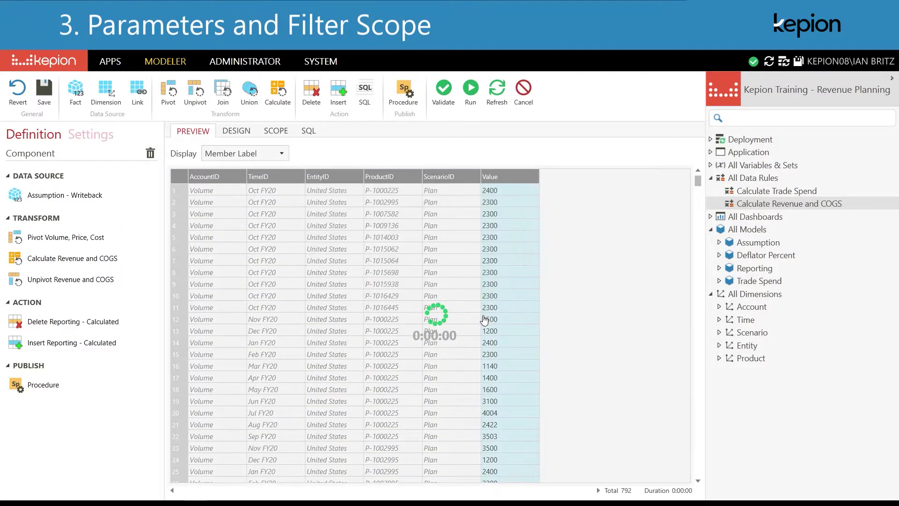
Step: Scope the EntityID column of the Assumption - Writeback source to the EntityID parameter
{"action": "left_click", "coordinate": [279, 132]}
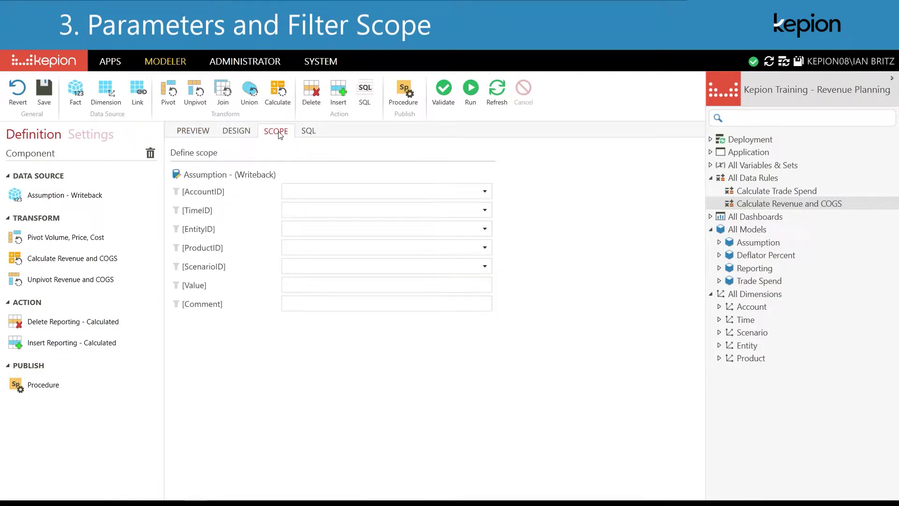
{"action": "left_click", "coordinate": [312, 230]}
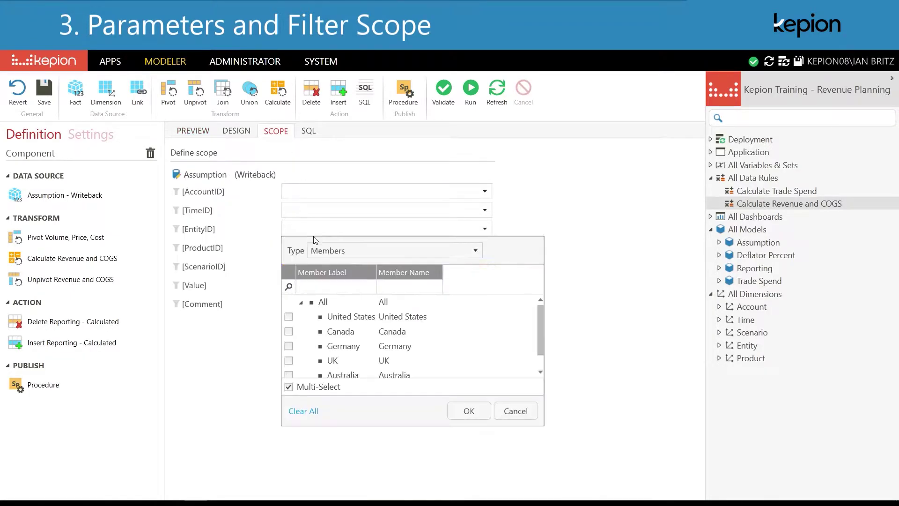
{"action": "left_click", "coordinate": [332, 252]}
{"action": "left_click", "coordinate": [350, 298]}
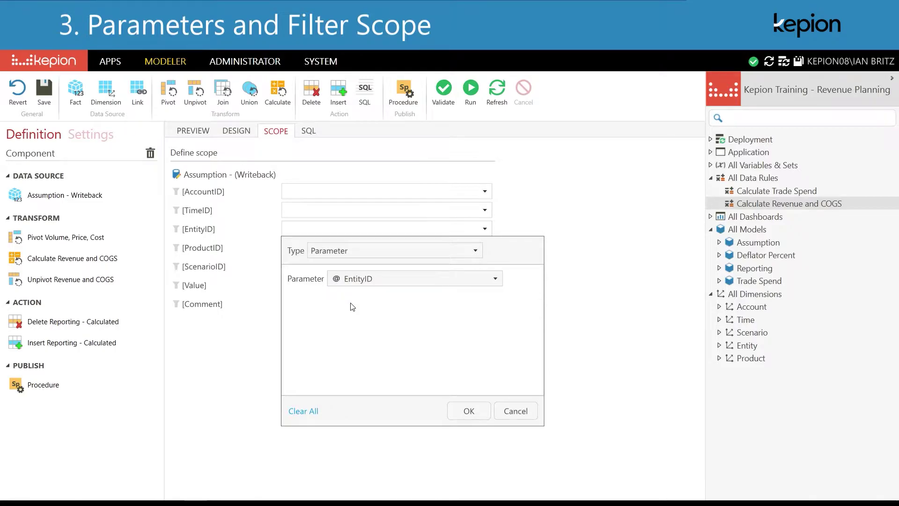
{"action": "left_click", "coordinate": [469, 411]}
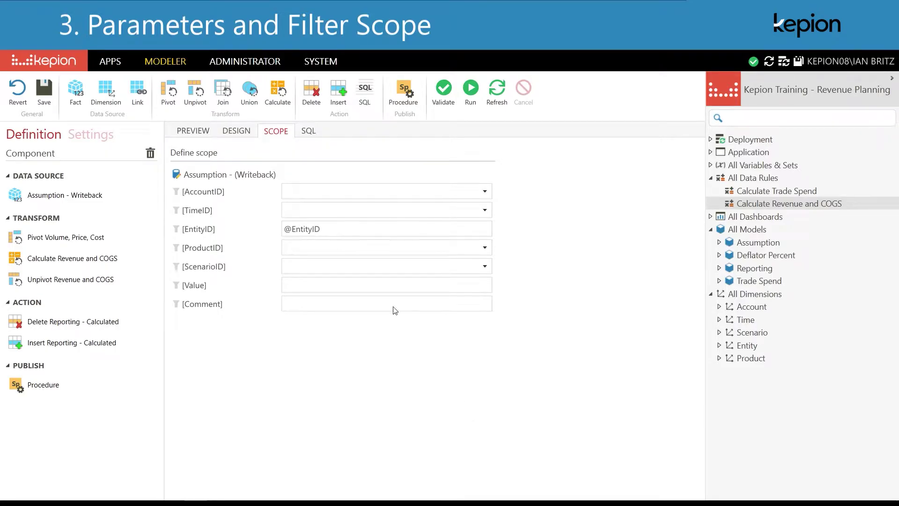
Step: Preview the scoped Assumption - Writeback data and check the entities available in its EntityID column filter
{"action": "left_click", "coordinate": [202, 134]}
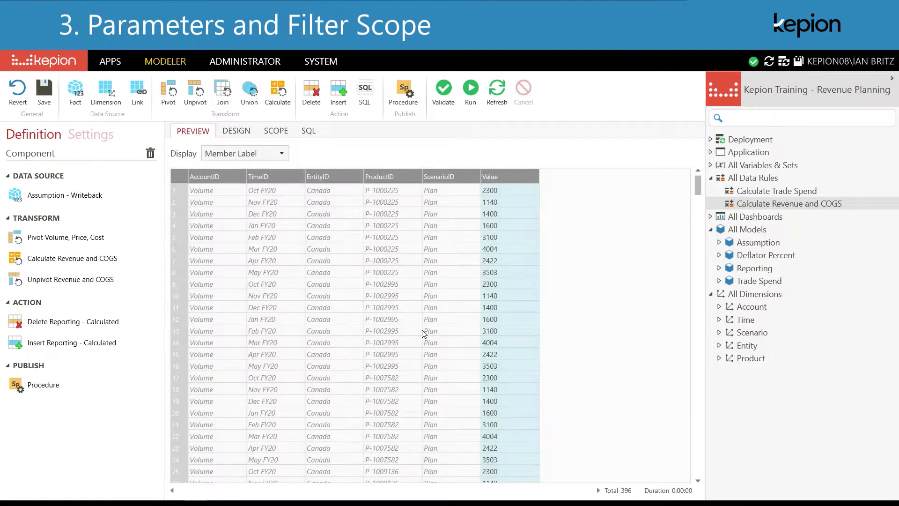
{"action": "left_click", "coordinate": [359, 176]}
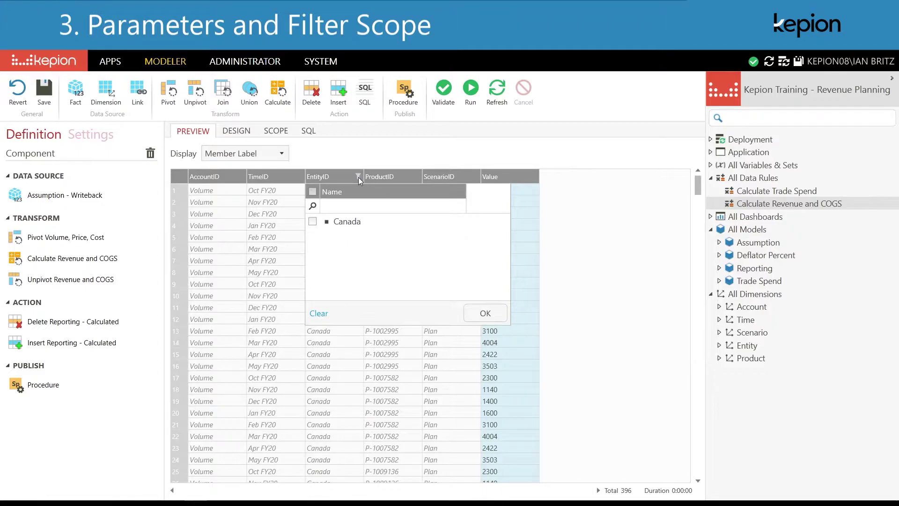
{"action": "left_click", "coordinate": [483, 313]}
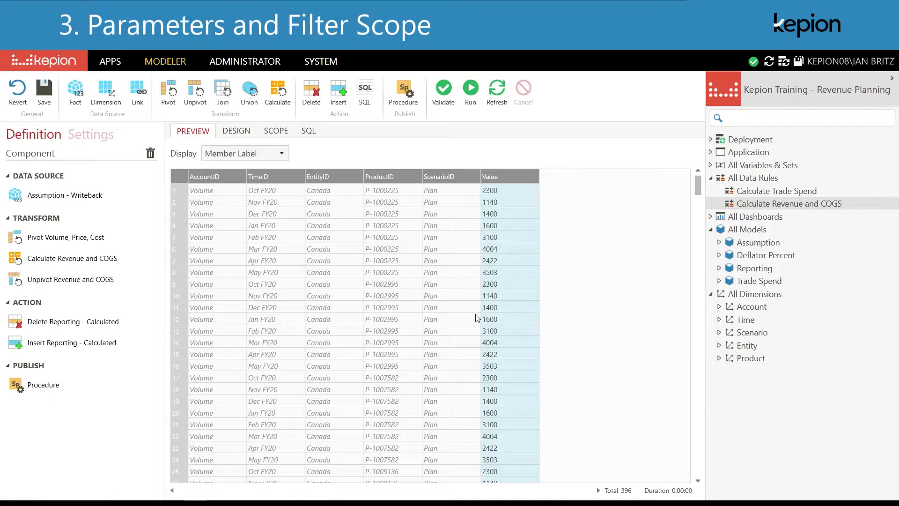
Step: Remove the EntityID column from the Assumption - Writeback source's column definitions and preview the data
{"action": "left_click", "coordinate": [237, 132]}
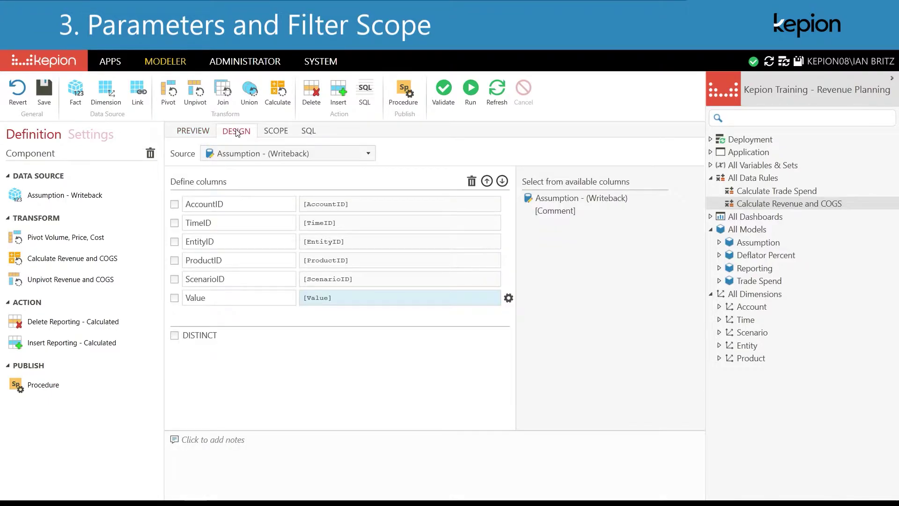
{"action": "left_click", "coordinate": [174, 242]}
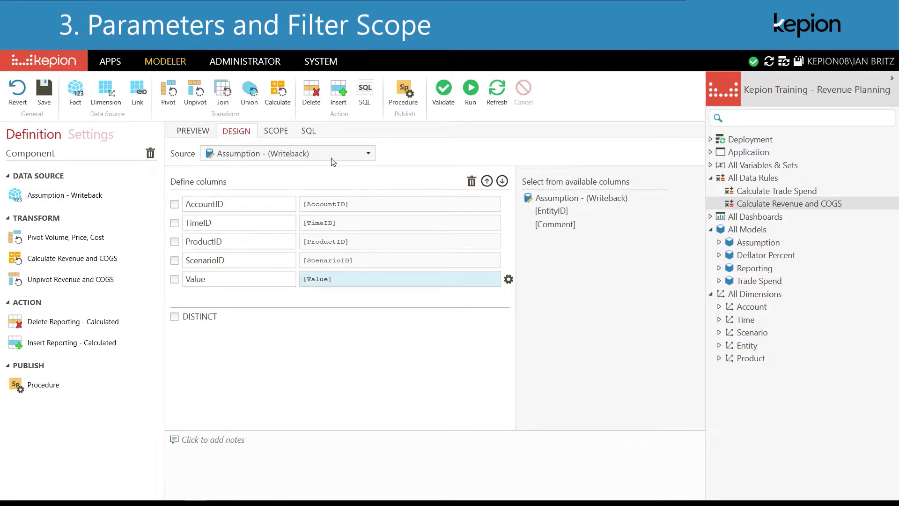
{"action": "left_click", "coordinate": [191, 132]}
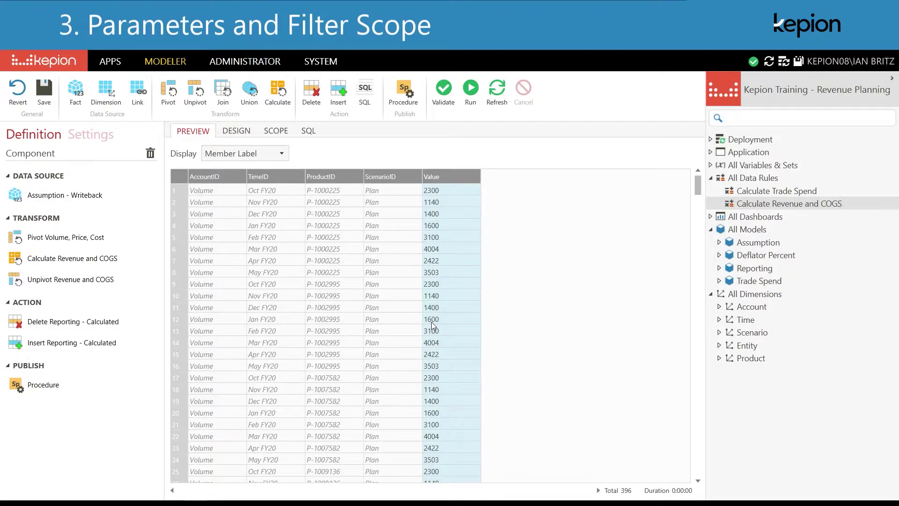
Step: Delete the EntityID column from the Calculate Revenue and COGS transform and refresh its preview
{"action": "left_click", "coordinate": [113, 264]}
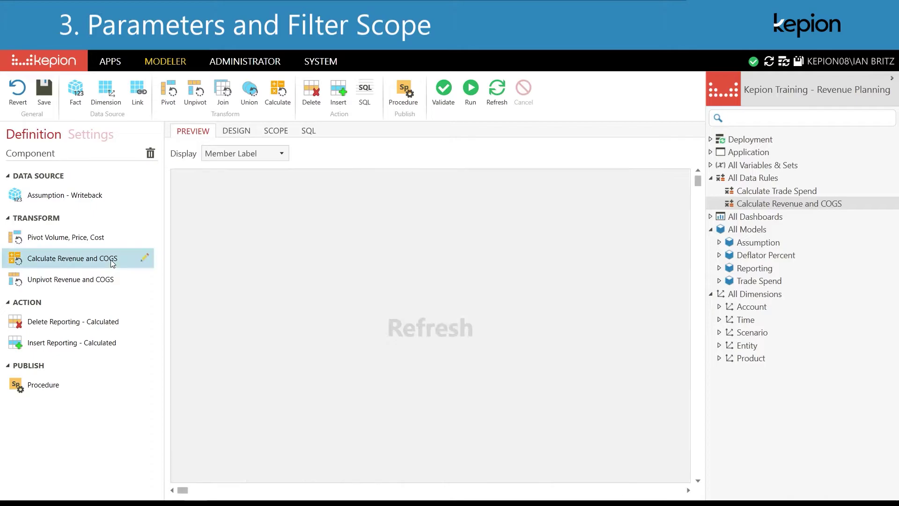
{"action": "left_click", "coordinate": [238, 131]}
{"action": "left_click", "coordinate": [174, 224]}
{"action": "left_click", "coordinate": [471, 182]}
{"action": "left_click", "coordinate": [193, 131]}
{"action": "left_click", "coordinate": [419, 326]}
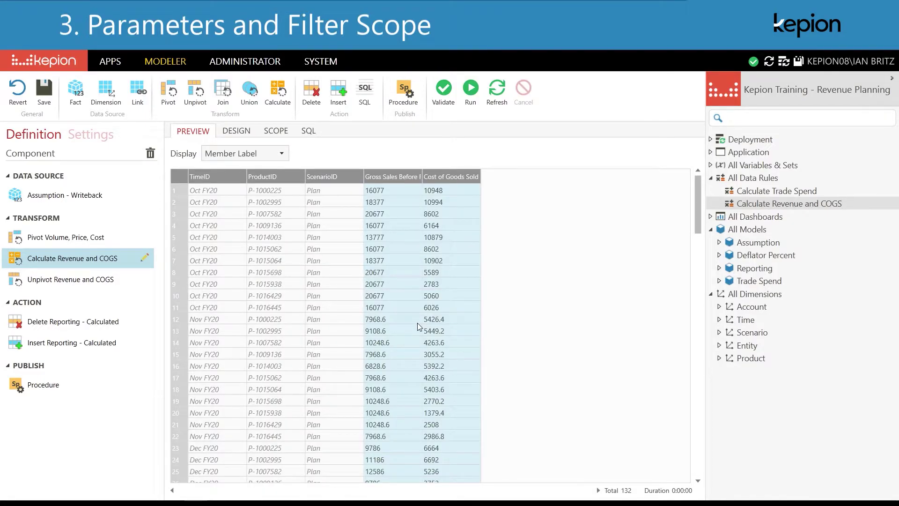
Step: Preview the records targeted by the Delete Reporting - Calculated action and check which entities they include
{"action": "left_click", "coordinate": [102, 322]}
{"action": "left_click", "coordinate": [442, 327]}
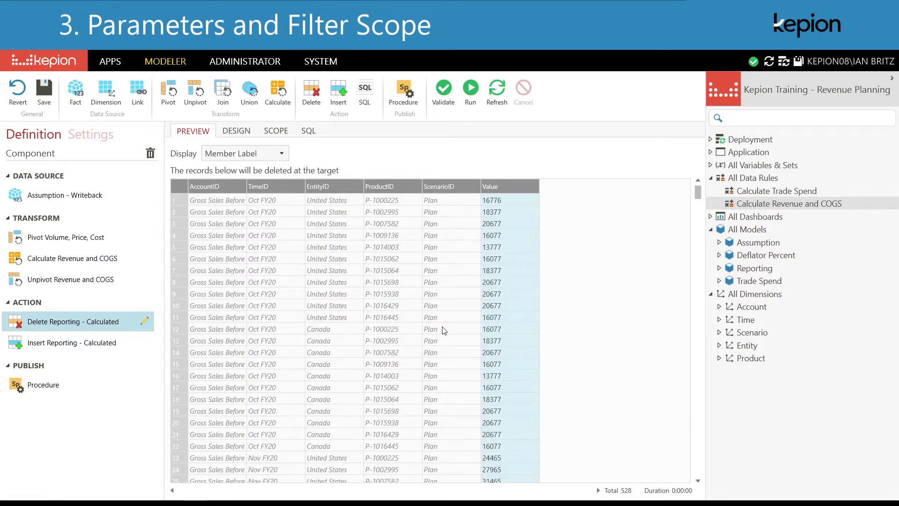
{"action": "left_click", "coordinate": [358, 186]}
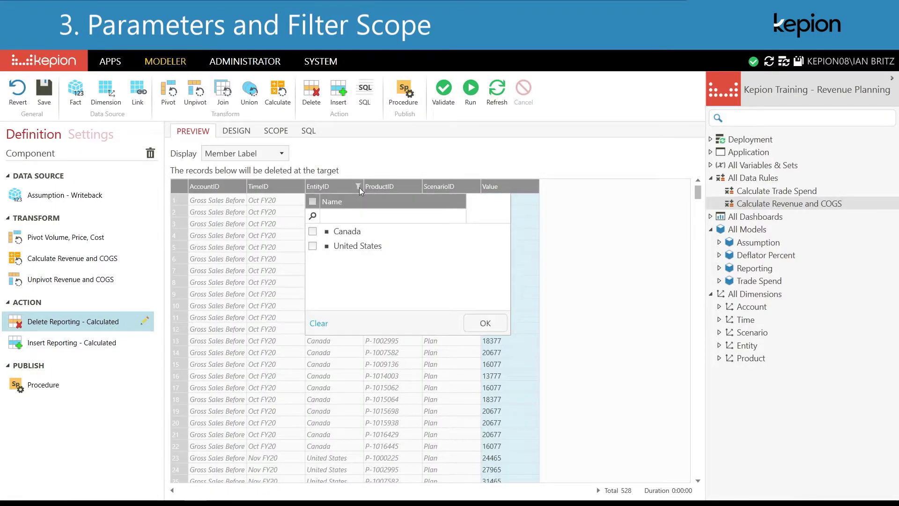
{"action": "left_click", "coordinate": [486, 324]}
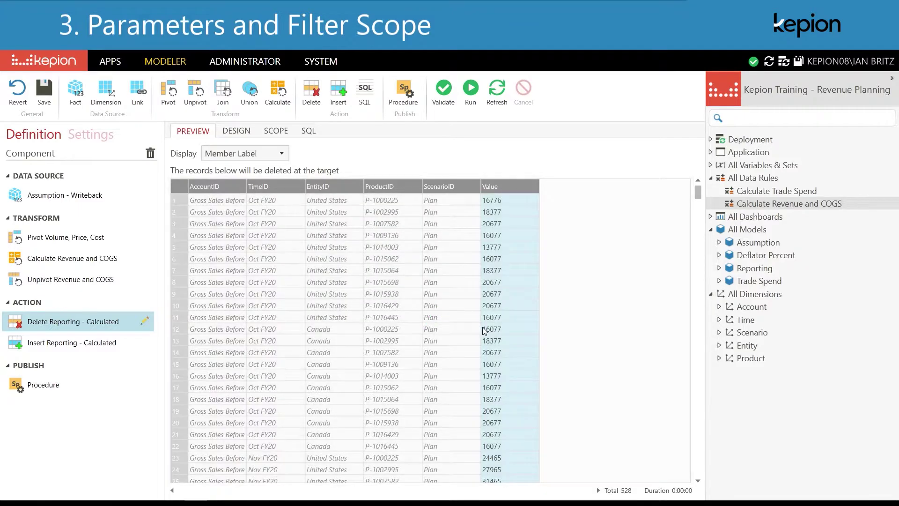
Step: Scope the EntityID column of the Delete Reporting - Calculated action to the EntityID parameter
{"action": "left_click", "coordinate": [278, 132]}
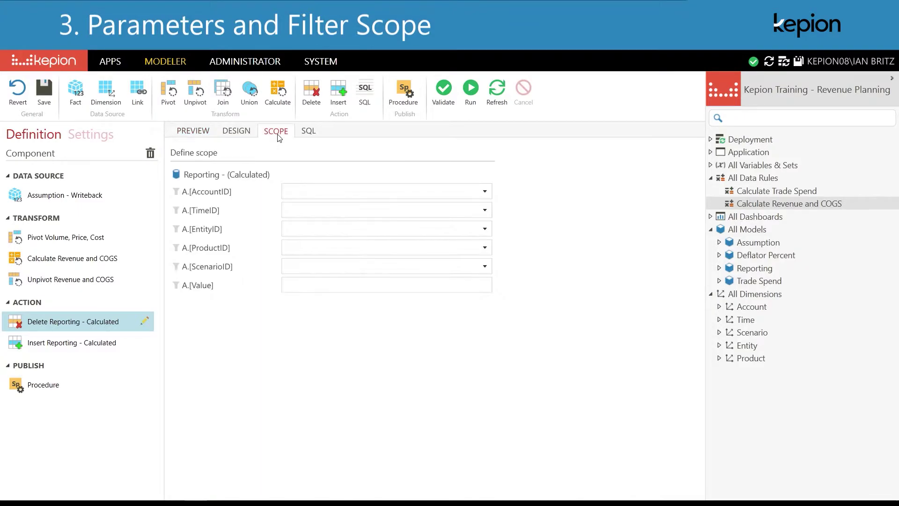
{"action": "left_click", "coordinate": [310, 231]}
{"action": "left_click", "coordinate": [326, 249]}
{"action": "left_click", "coordinate": [328, 298]}
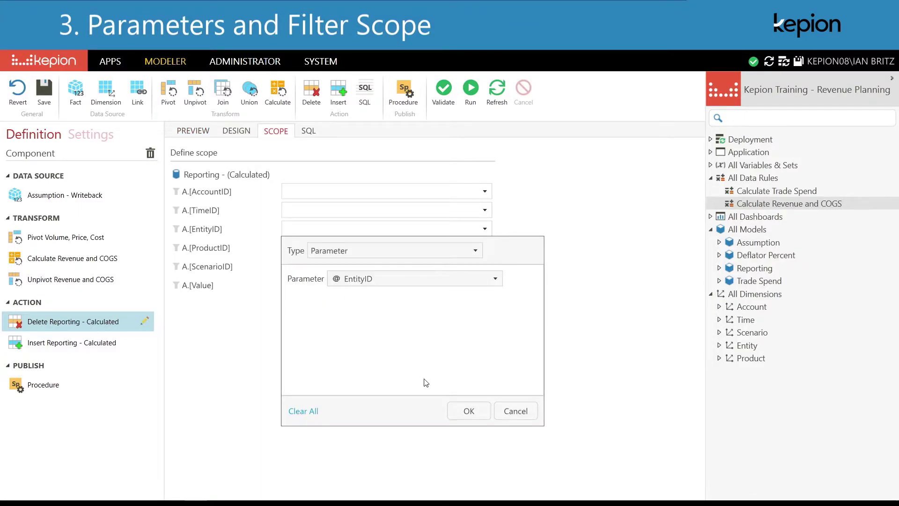
{"action": "left_click", "coordinate": [467, 418]}
Step: Refresh the Delete Reporting - Calculated preview and check the entities listed in its EntityID column filter
{"action": "left_click", "coordinate": [206, 135]}
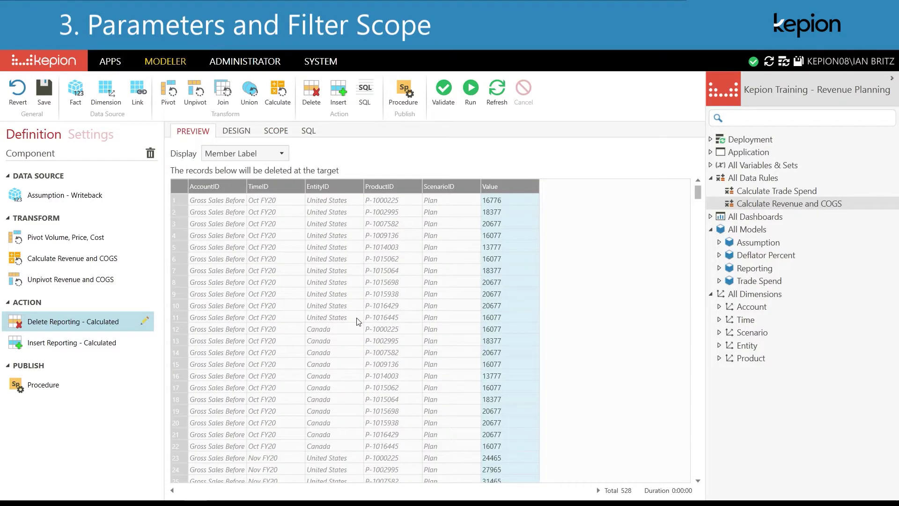
{"action": "left_click", "coordinate": [495, 96]}
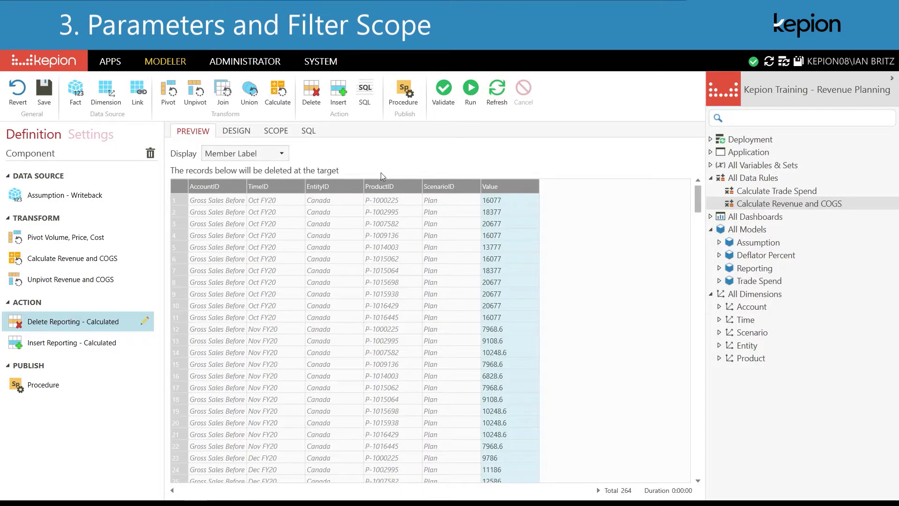
{"action": "left_click", "coordinate": [357, 187]}
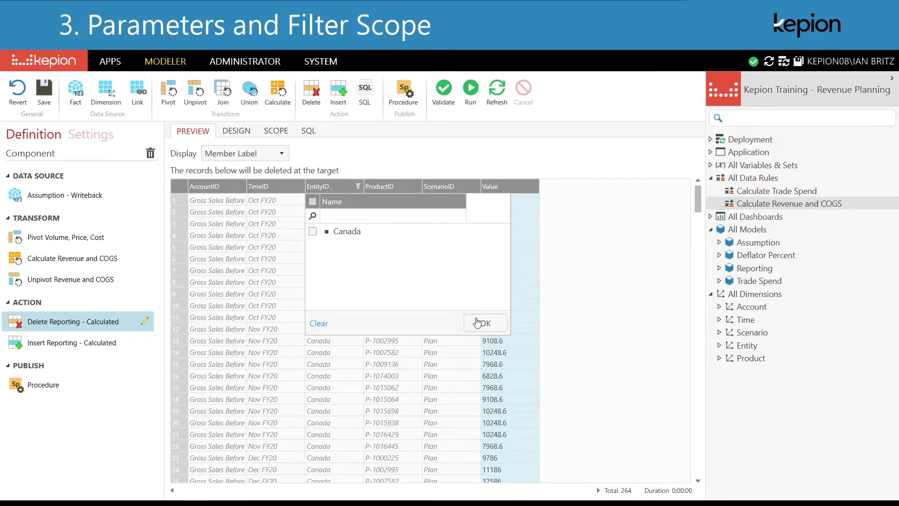
{"action": "left_click", "coordinate": [478, 322]}
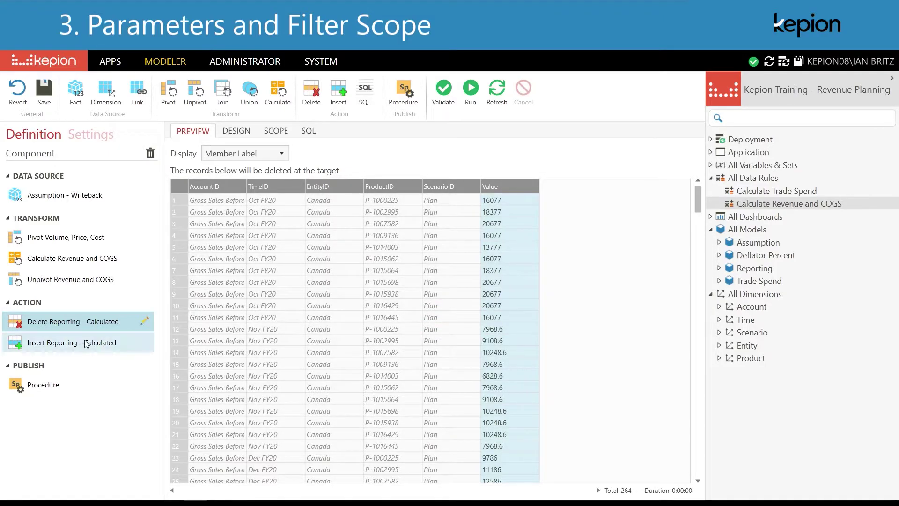
{"action": "left_click", "coordinate": [84, 344]}
{"action": "left_click", "coordinate": [237, 132]}
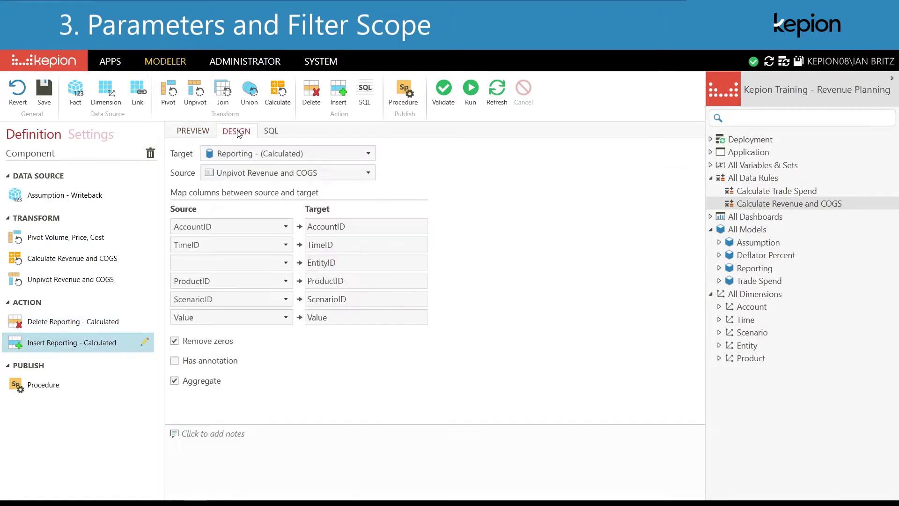
{"action": "left_click", "coordinate": [232, 263]}
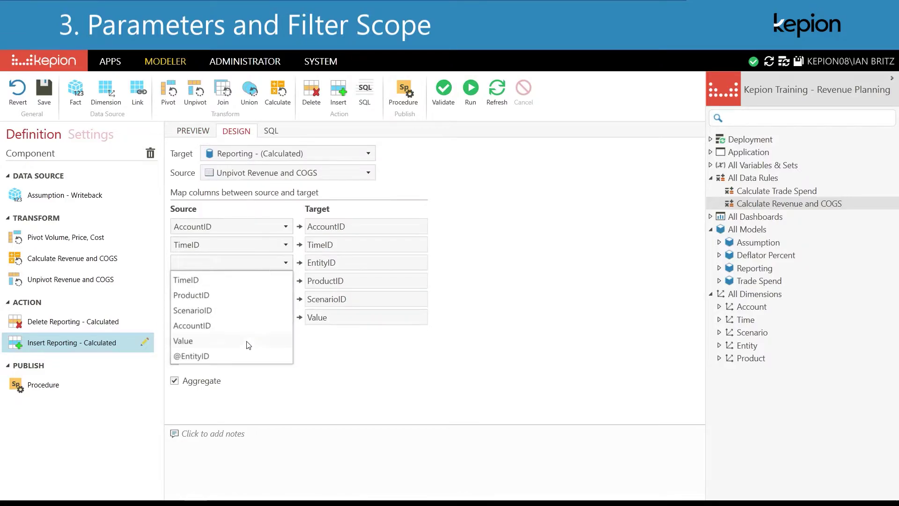
{"action": "left_click", "coordinate": [252, 356]}
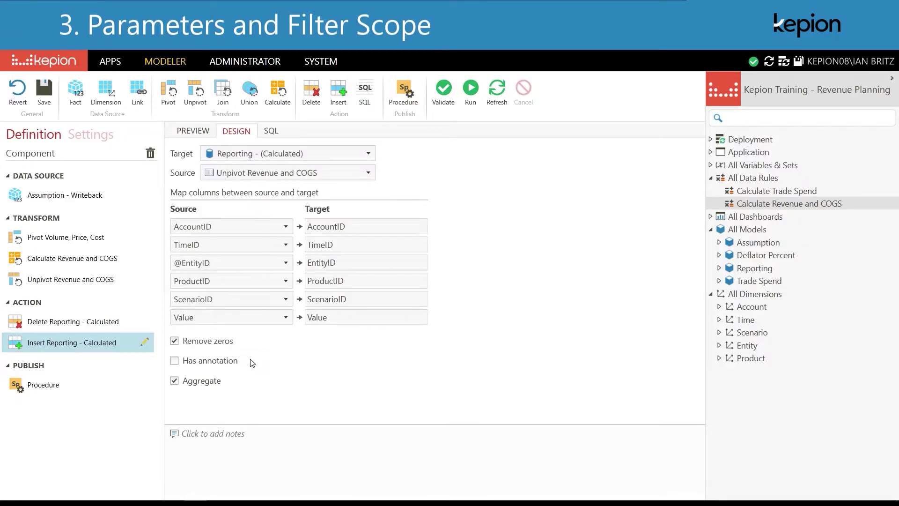
{"action": "left_click", "coordinate": [45, 96]}
{"action": "left_click", "coordinate": [520, 347]}
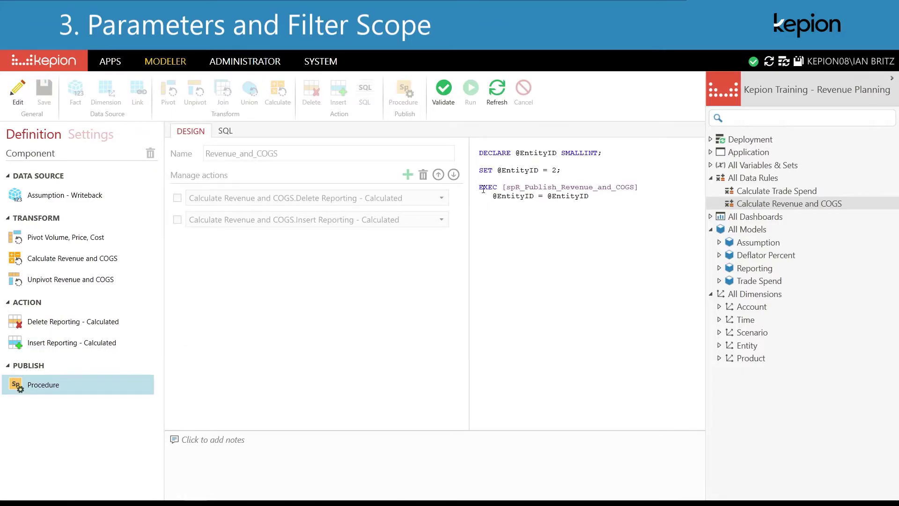
{"action": "left_click_drag", "start_coordinate": [478, 154], "coordinate": [600, 201]}
{"action": "key", "text": "ctrl+c"}
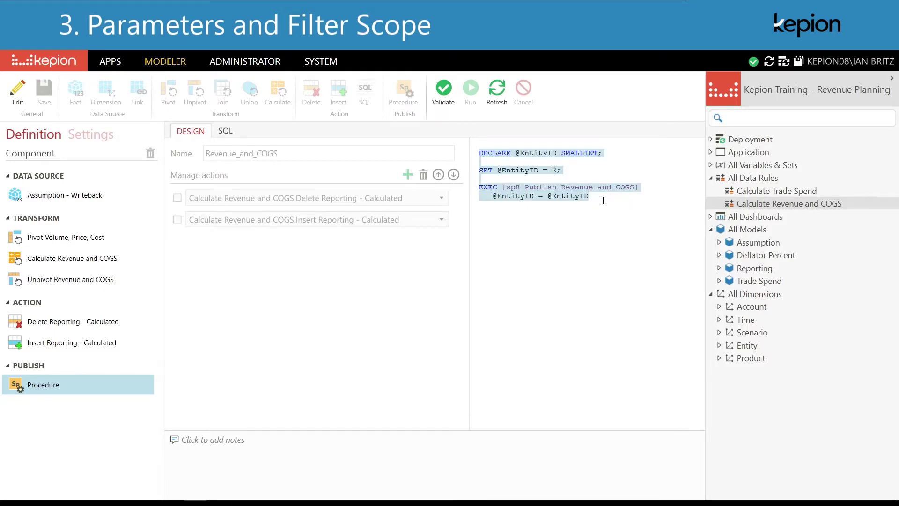
{"action": "left_click", "coordinate": [786, 62]}
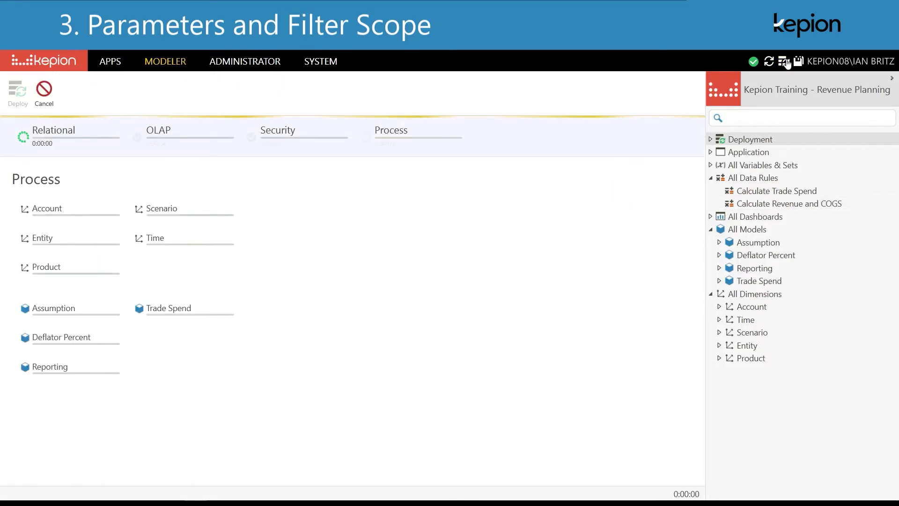
Step: Replace the definition of the Assumption model's Calculate Revenue and COGS rule with the copied procedure script
{"action": "left_click", "coordinate": [721, 241]}
{"action": "left_click", "coordinate": [728, 281]}
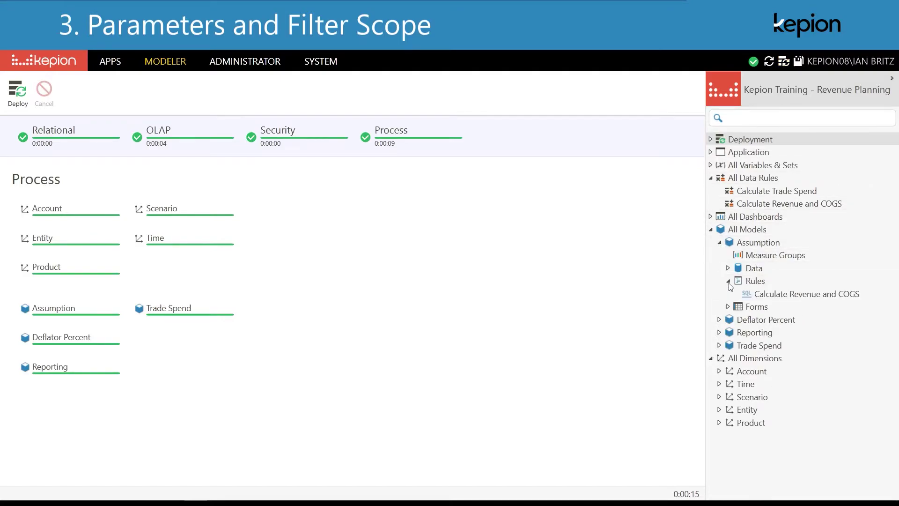
{"action": "left_click", "coordinate": [780, 298]}
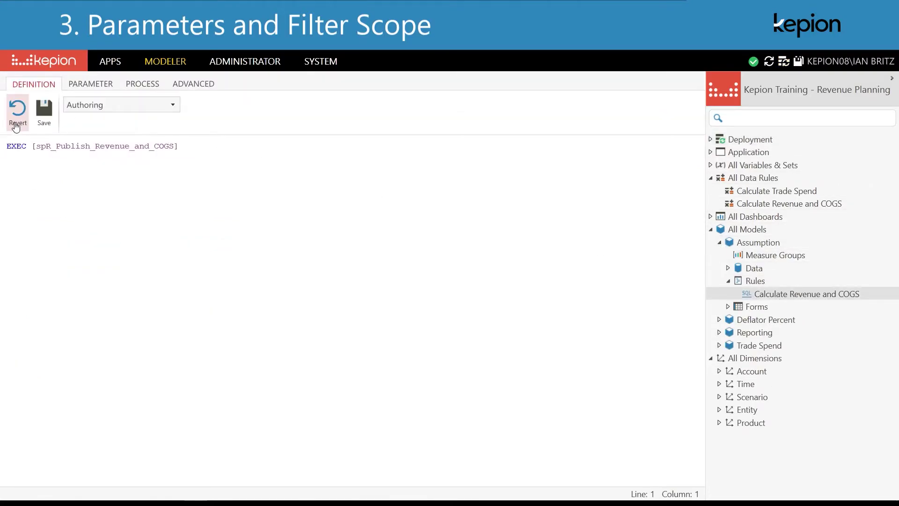
{"action": "left_click_drag", "start_coordinate": [7, 146], "coordinate": [208, 146]}
{"action": "key", "text": "ctrl+v"}
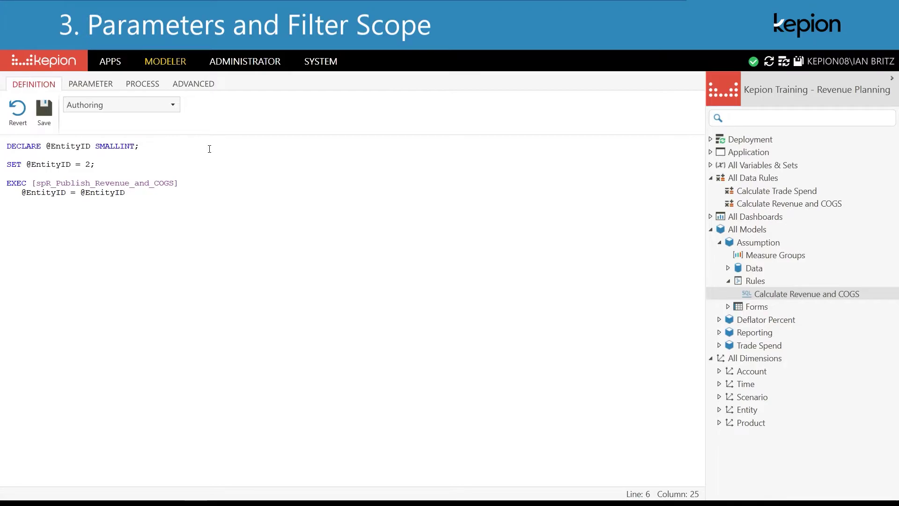
{"action": "double_click", "coordinate": [87, 164]}
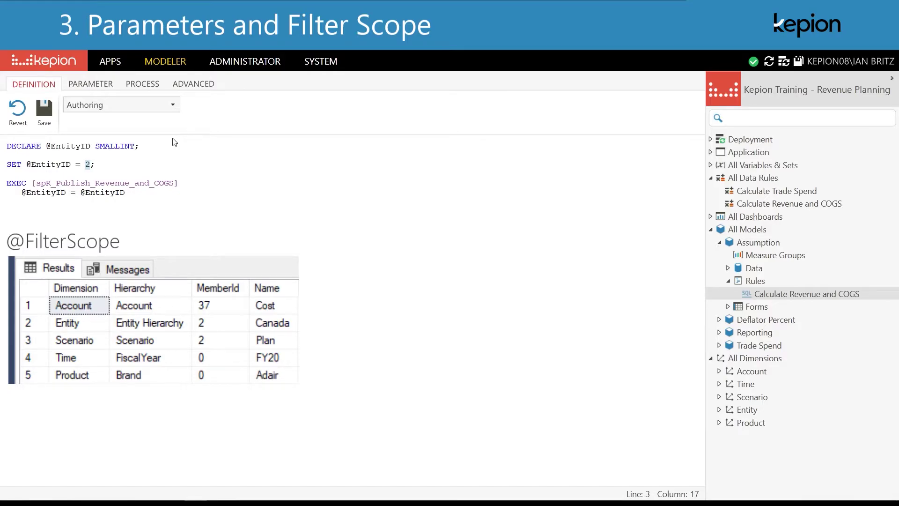
{"action": "type", "text": "(SELECT TOP 1 "}
{"action": "type", "text": "[MemberId] FROM"}
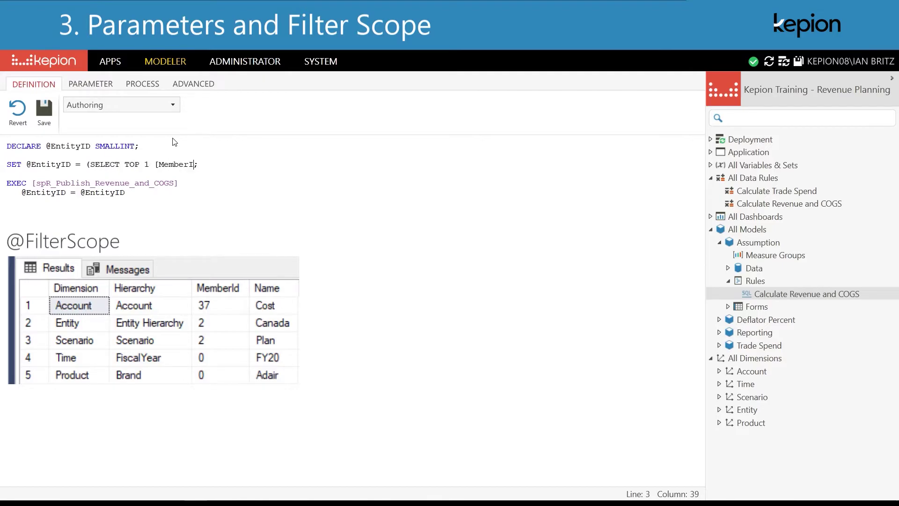
{"action": "type", "text": " @FilterScope"}
{"action": "type", "text": "WHERE"}
{"action": "type", "text": "mension] = N'Entity'"}
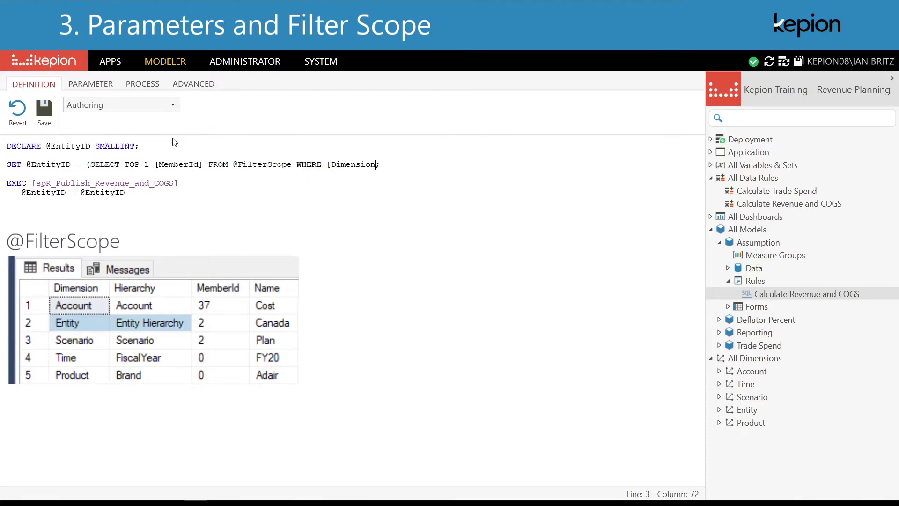
{"action": "type", "text": " AND [Hierarchy] "}
{"action": "type", "text": "= N'Entity Hierarchy"}
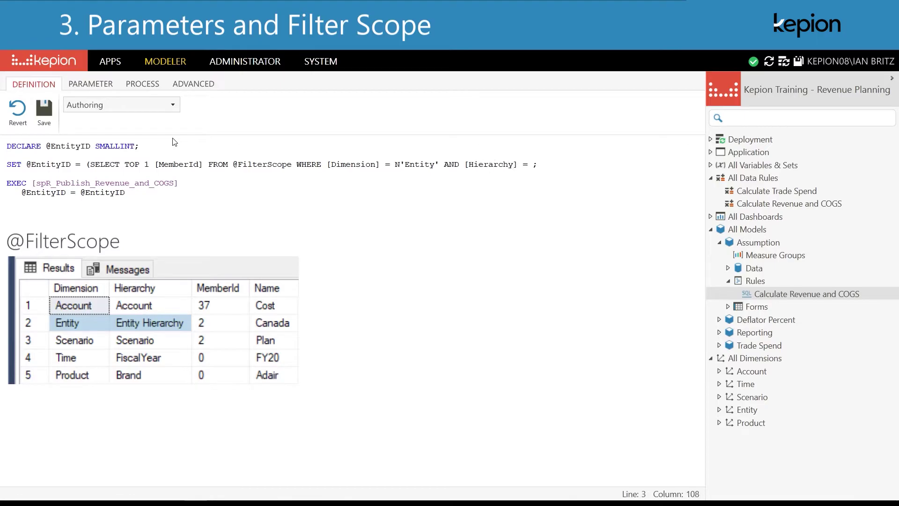
{"action": "type", "text": "')"}
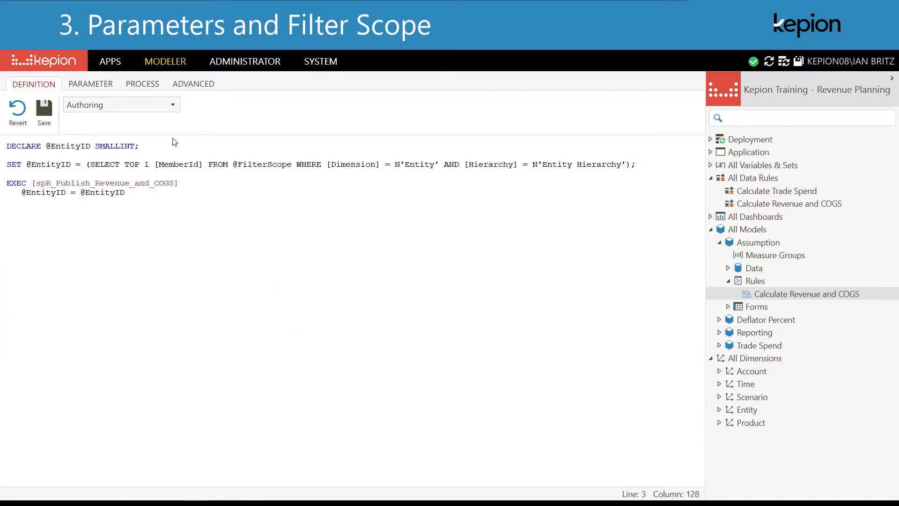
{"action": "left_click", "coordinate": [52, 120]}
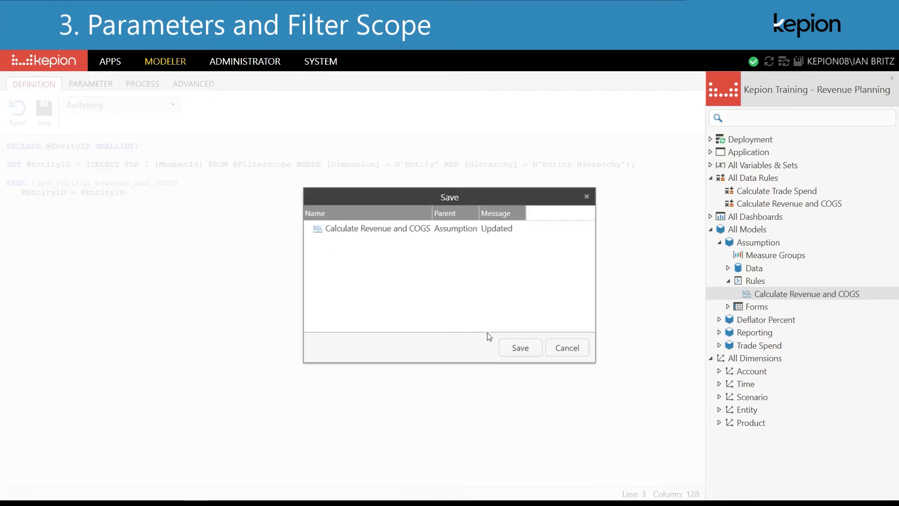
{"action": "left_click", "coordinate": [510, 349]}
Step: Open the Revenue Planning app and view its P&L report
{"action": "left_click", "coordinate": [117, 62]}
{"action": "left_click", "coordinate": [477, 144]}
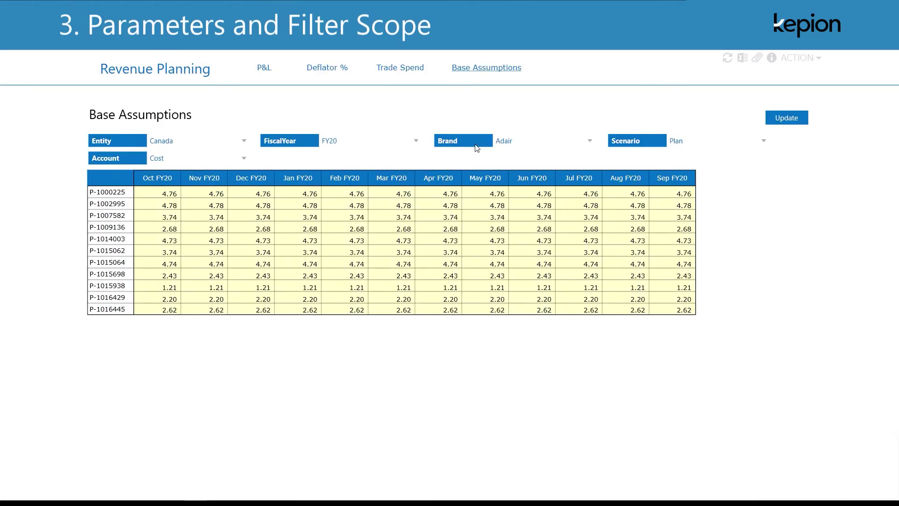
{"action": "left_click", "coordinate": [264, 69]}
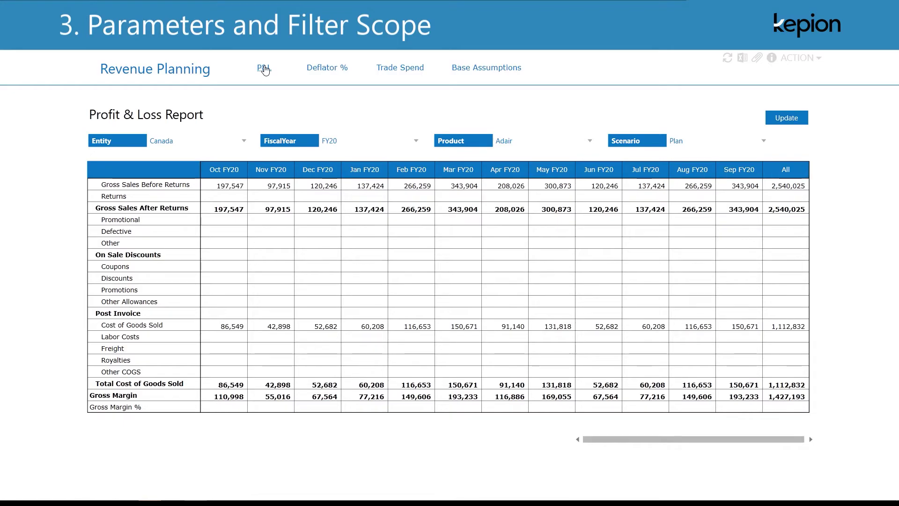